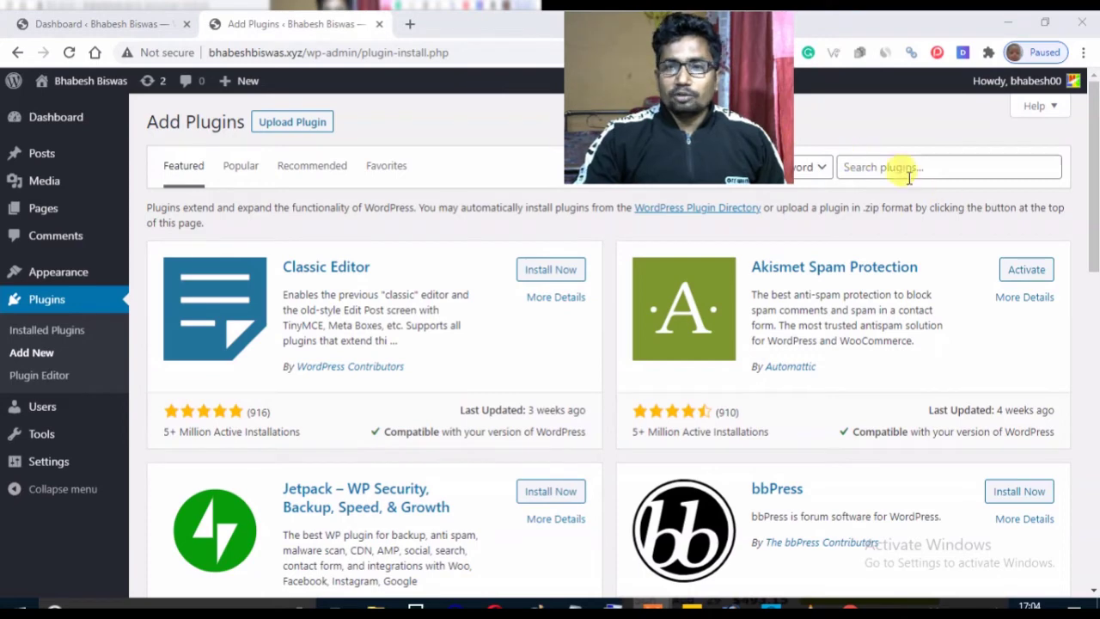
Step: Search the plugin directory for "rename wp admin"
{"action": "left_click", "coordinate": [898, 168]}
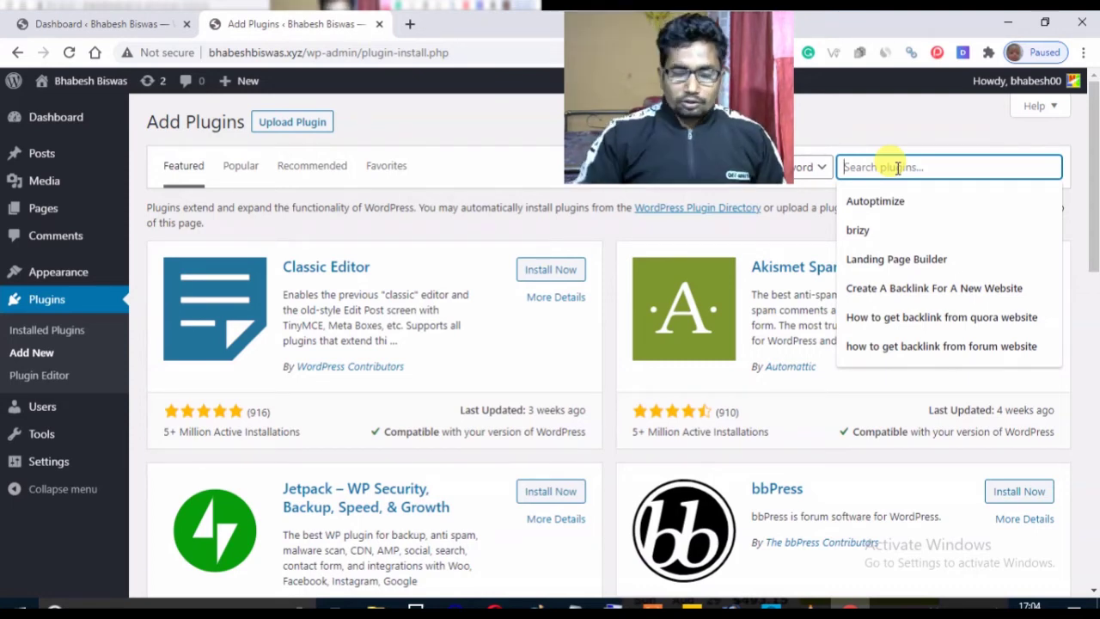
{"action": "type", "text": "ren"}
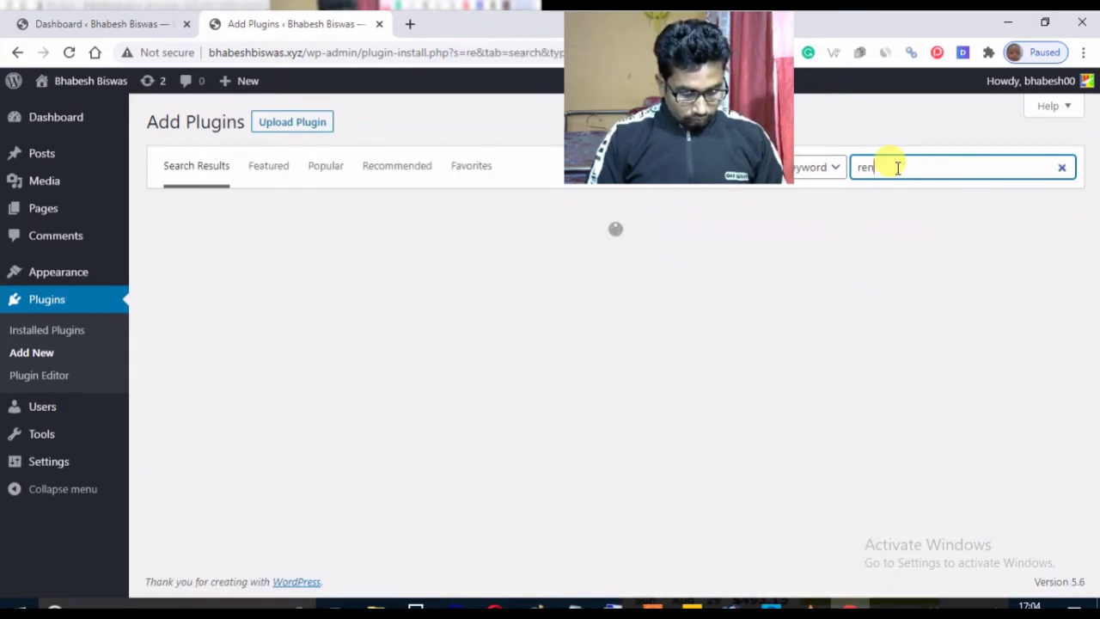
{"action": "type", "text": "ame"}
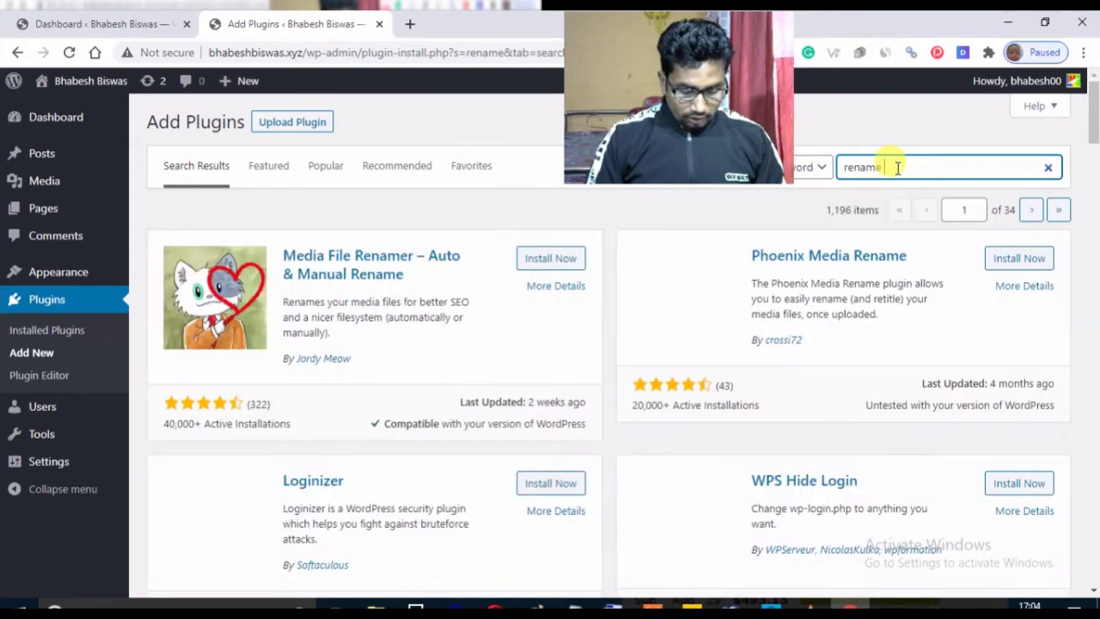
{"action": "type", "text": " wp admin"}
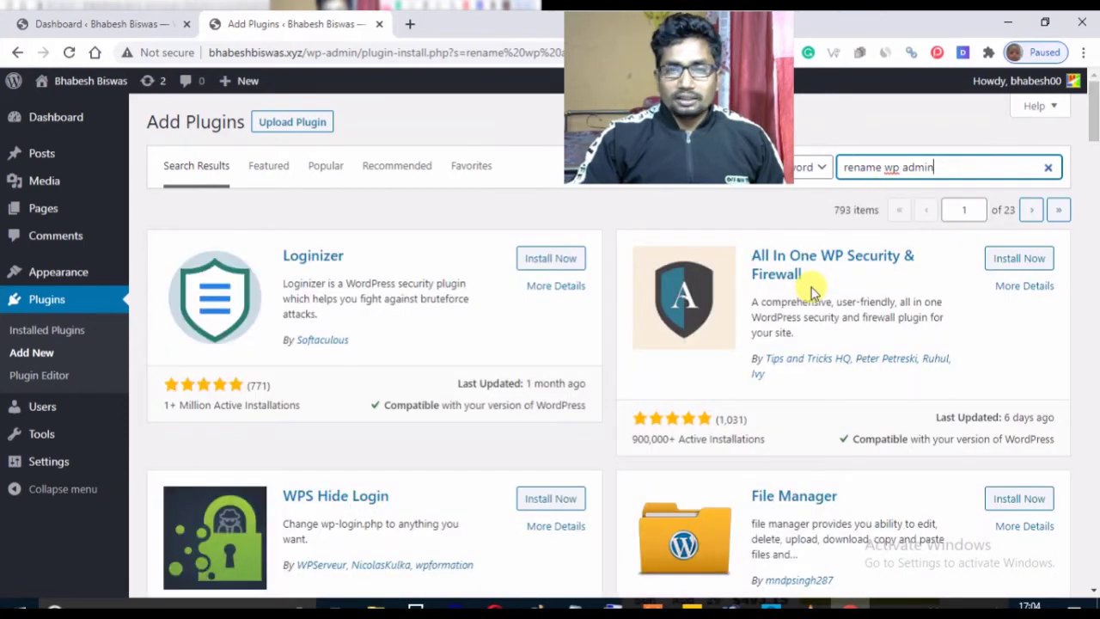
Step: Look through the plugin search results for one that changes the WordPress login address, comparing ratings, installations and compatibility
{"action": "scroll", "coordinate": [472, 401], "scroll_direction": "down", "scroll_amount": 1}
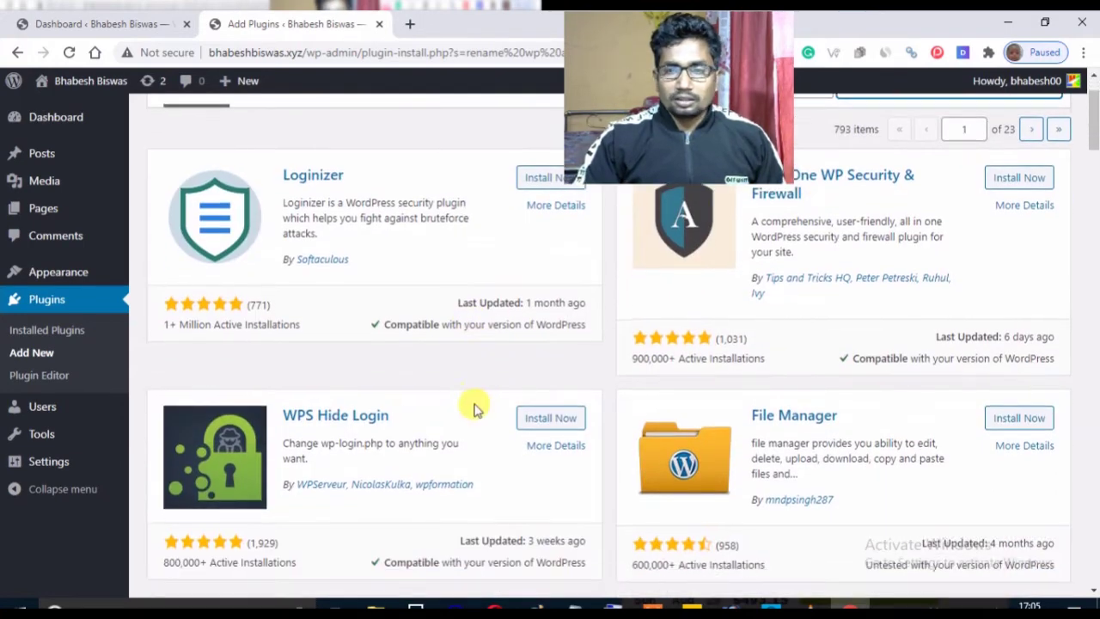
{"action": "scroll", "coordinate": [478, 410], "scroll_direction": "up", "scroll_amount": 1}
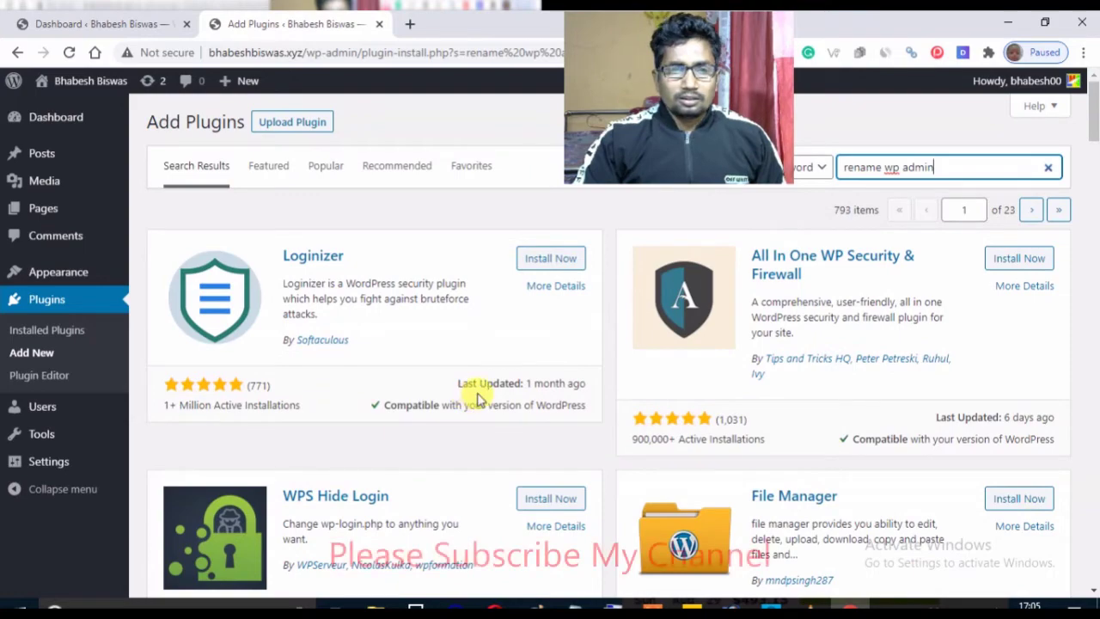
{"action": "scroll", "coordinate": [474, 391], "scroll_direction": "down", "scroll_amount": 4}
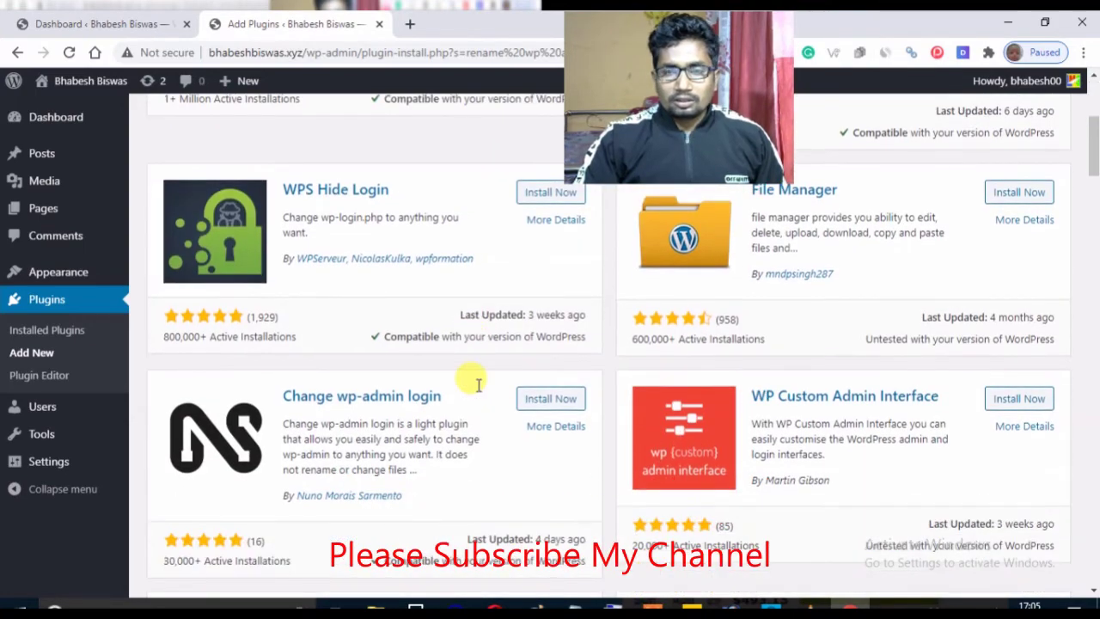
{"action": "scroll", "coordinate": [479, 387], "scroll_direction": "down", "scroll_amount": 3}
{"action": "scroll", "coordinate": [478, 389], "scroll_direction": "up", "scroll_amount": 1}
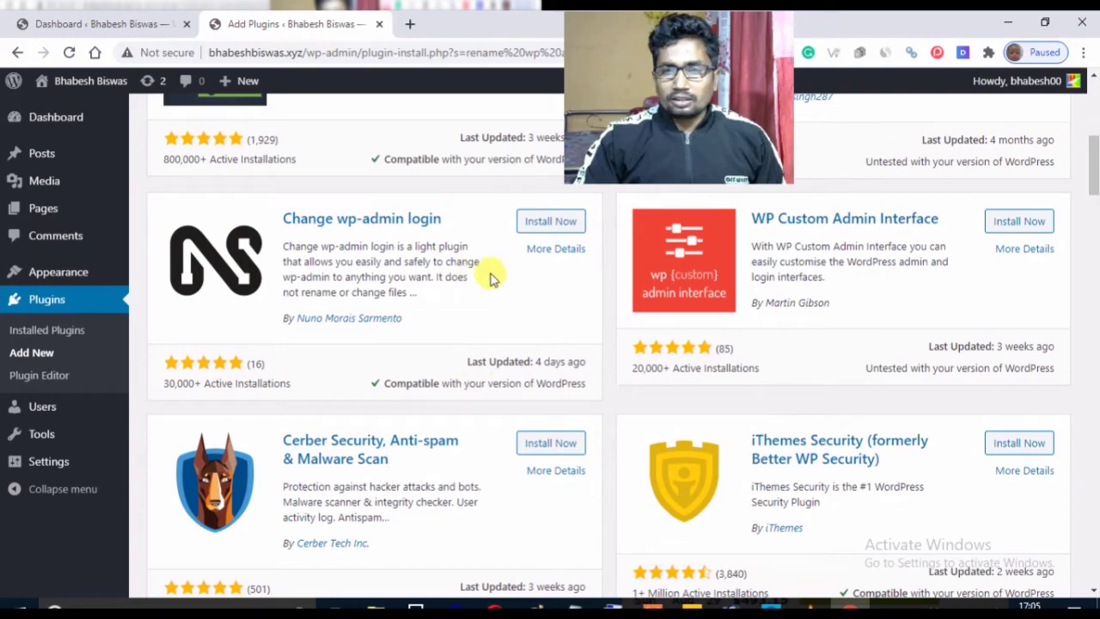
{"action": "scroll", "coordinate": [490, 289], "scroll_direction": "down", "scroll_amount": 4}
{"action": "scroll", "coordinate": [474, 312], "scroll_direction": "up", "scroll_amount": 5}
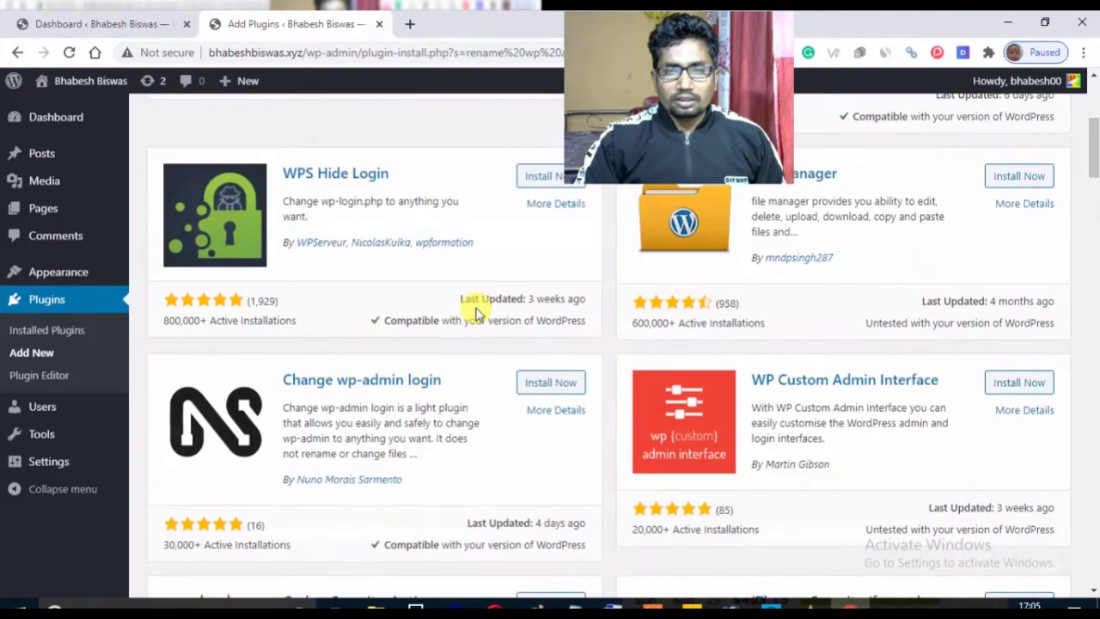
{"action": "scroll", "coordinate": [474, 310], "scroll_direction": "up", "scroll_amount": 3}
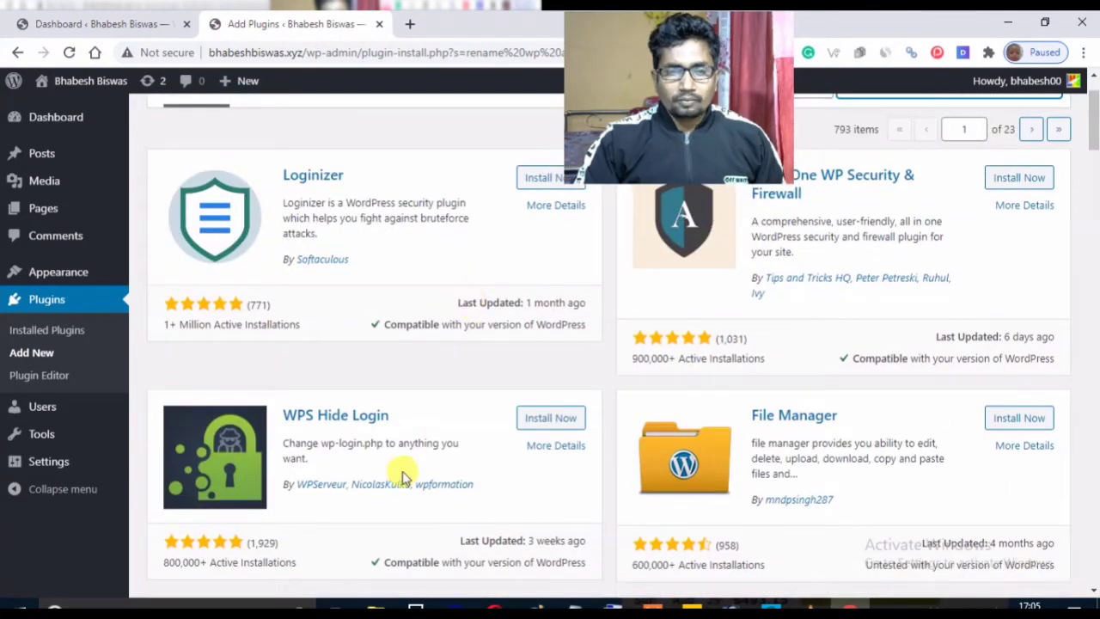
{"action": "scroll", "coordinate": [416, 432], "scroll_direction": "down", "scroll_amount": 1}
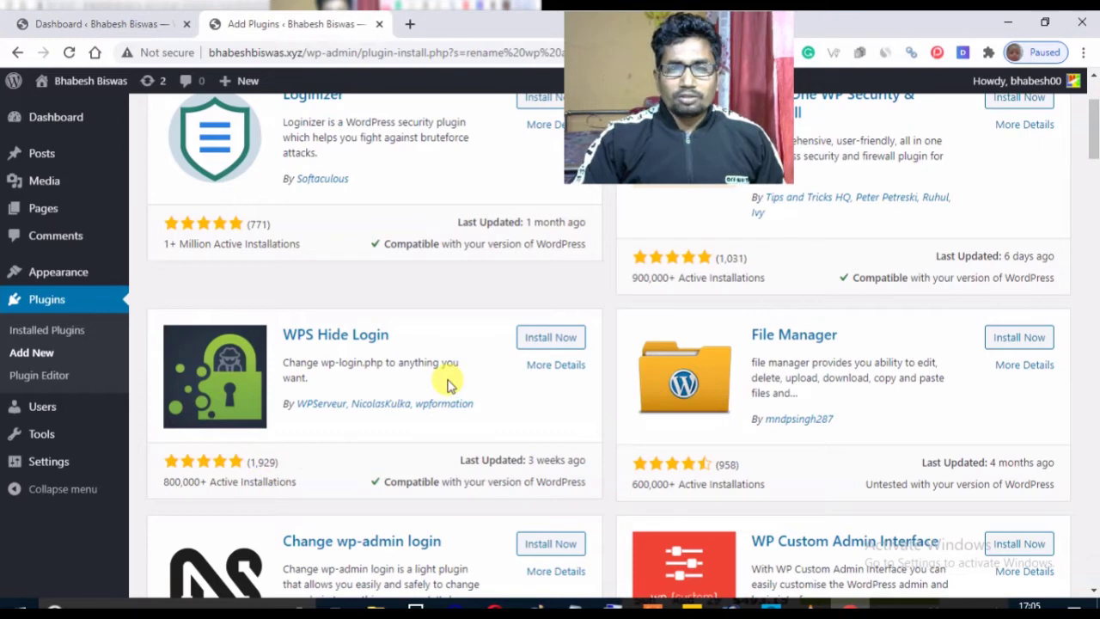
{"action": "scroll", "coordinate": [437, 366], "scroll_direction": "up", "scroll_amount": 1}
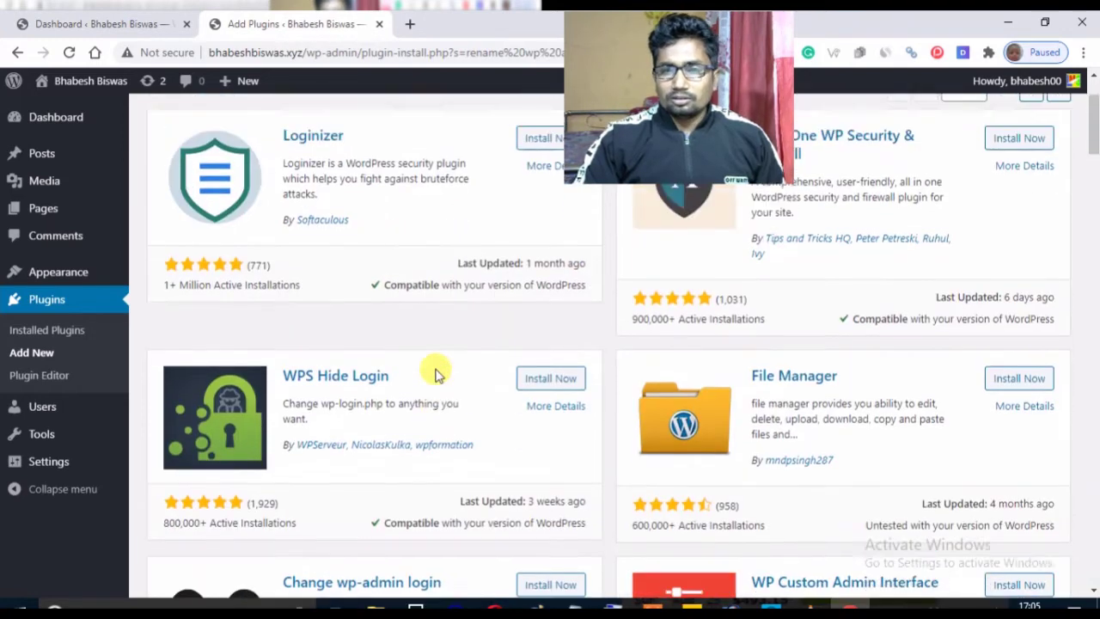
{"action": "scroll", "coordinate": [435, 371], "scroll_direction": "down", "scroll_amount": 1}
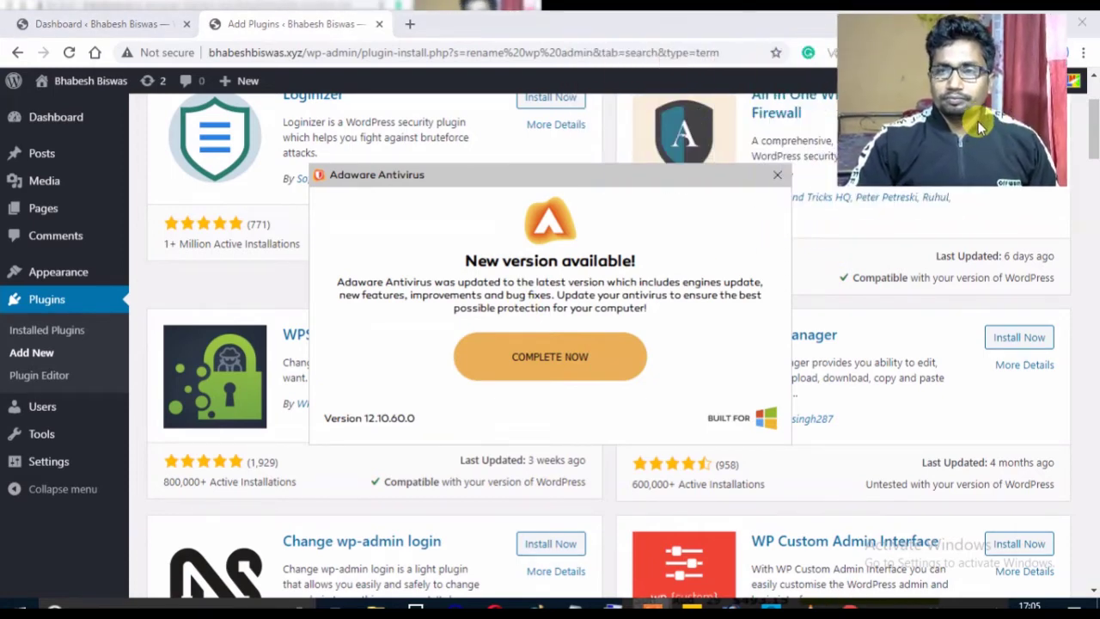
Step: Dismiss the antivirus update pop-up, then install and activate the WPS Hide Login plugin
{"action": "left_click", "coordinate": [777, 175]}
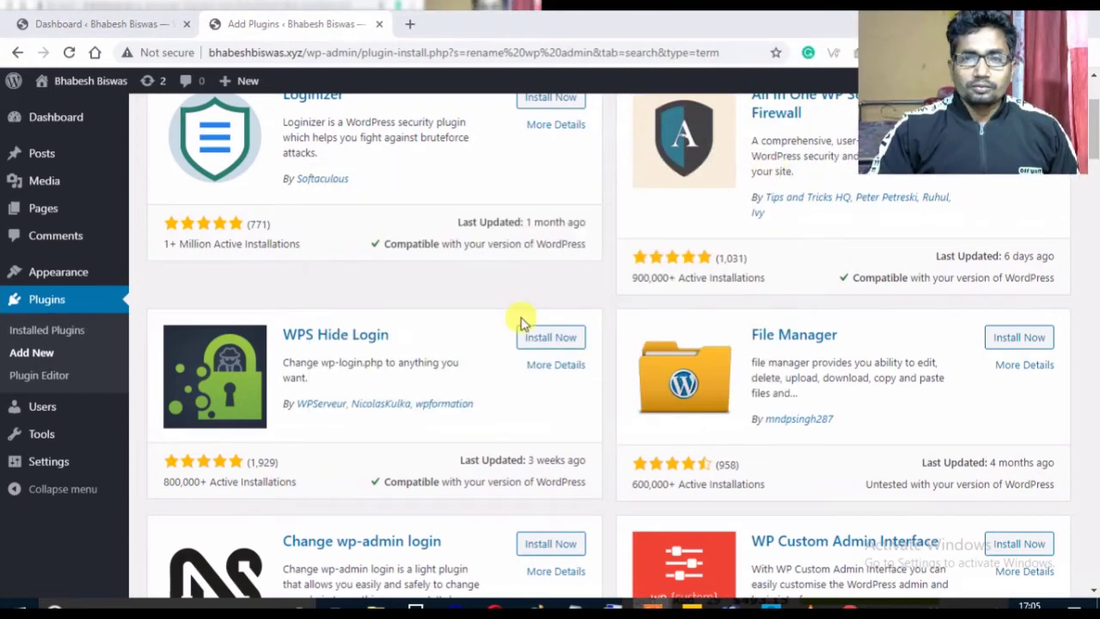
{"action": "left_click", "coordinate": [558, 342]}
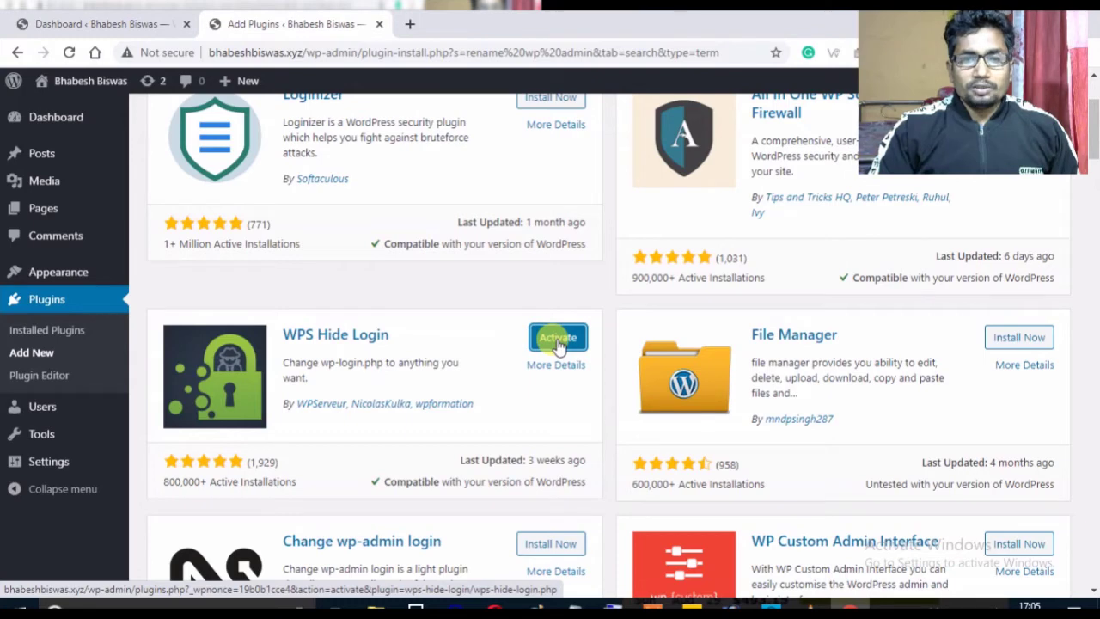
{"action": "left_click", "coordinate": [558, 337]}
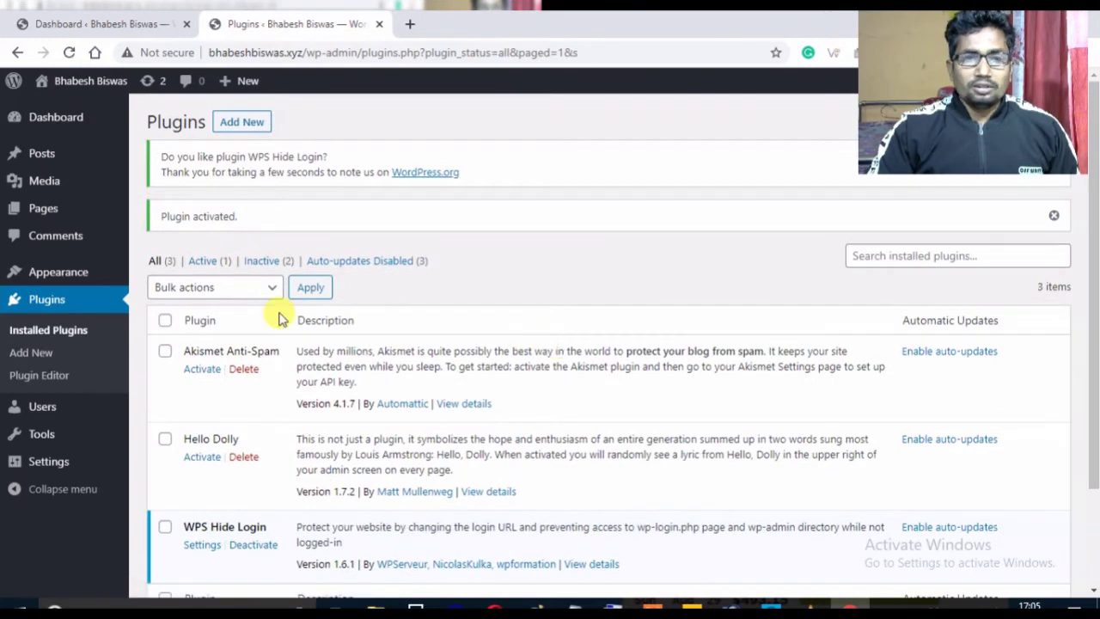
Step: In the WPS Hide Login settings, change the login URL to "pal85" and save the changes
{"action": "scroll", "coordinate": [290, 348], "scroll_direction": "down", "scroll_amount": 3}
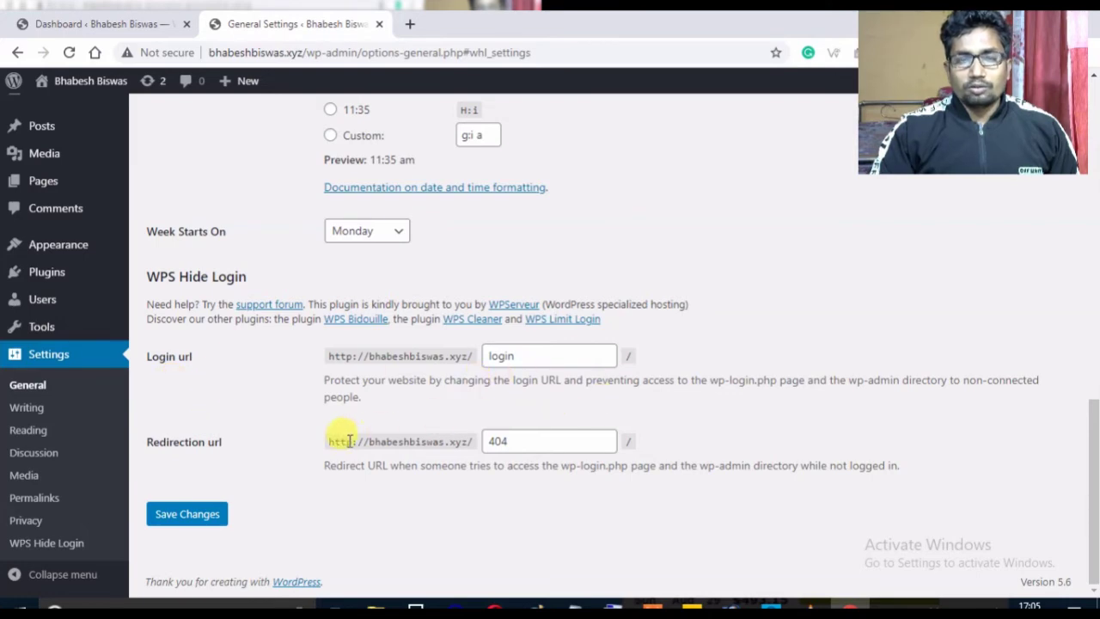
{"action": "left_click", "coordinate": [529, 356]}
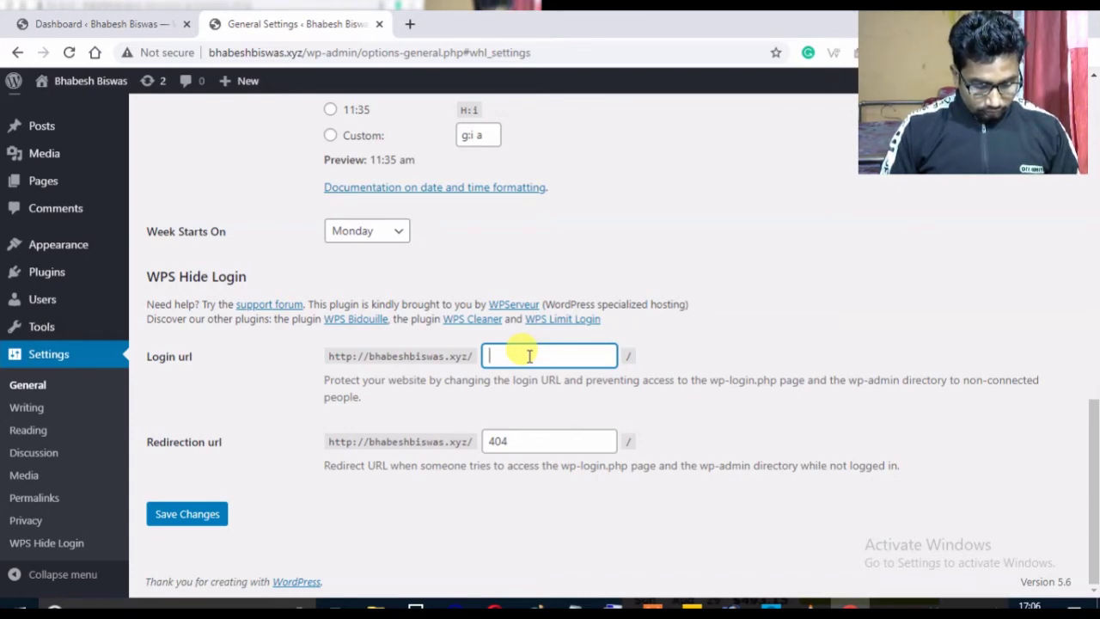
{"action": "type", "text": "pal"}
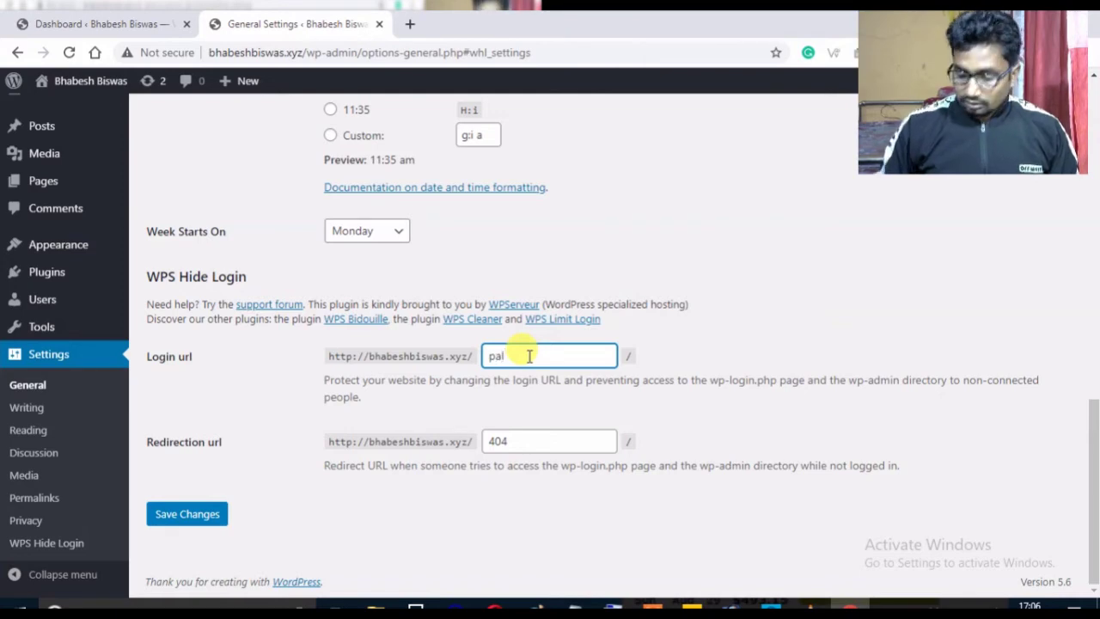
{"action": "type", "text": "85"}
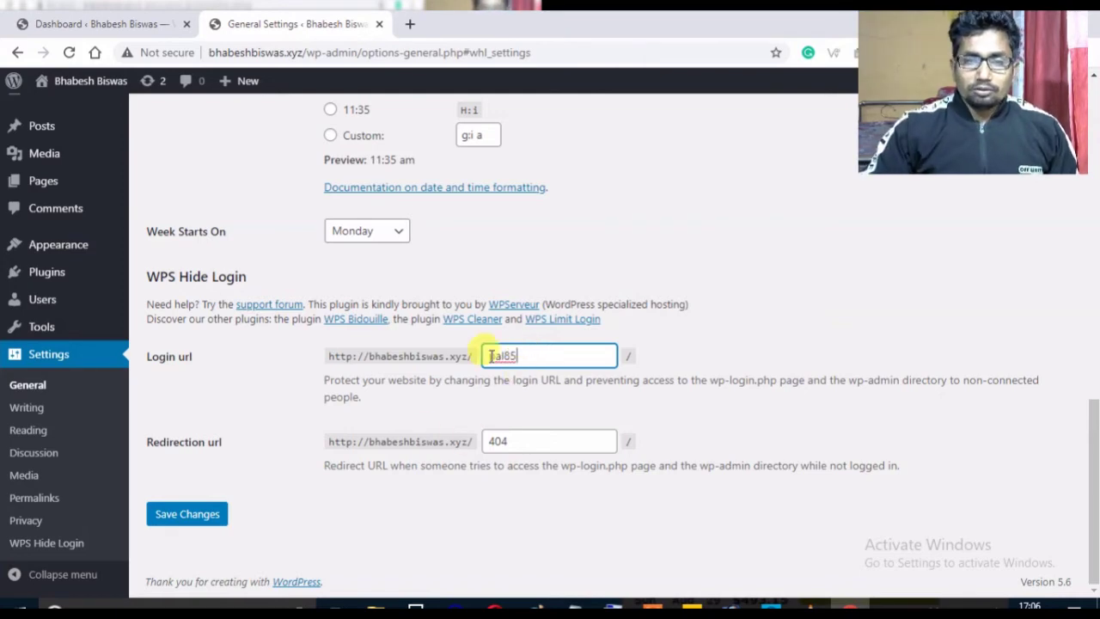
{"action": "left_click", "coordinate": [175, 513]}
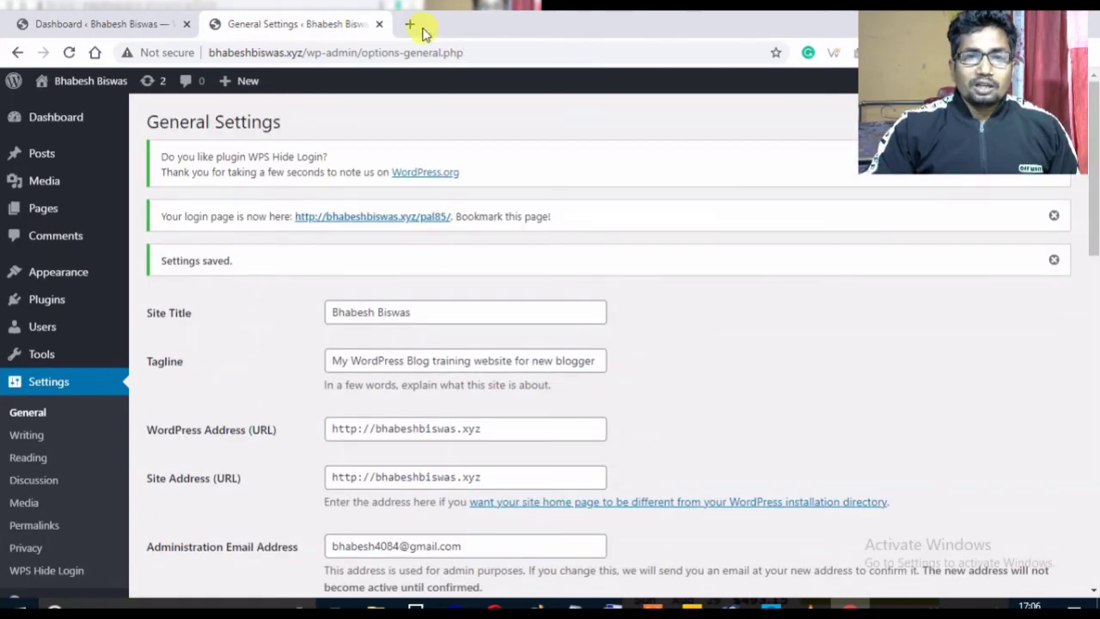
Step: Close the General Settings page, try to log out from the remaining Dashboard page, and reload the resulting page
{"action": "left_click", "coordinate": [382, 25]}
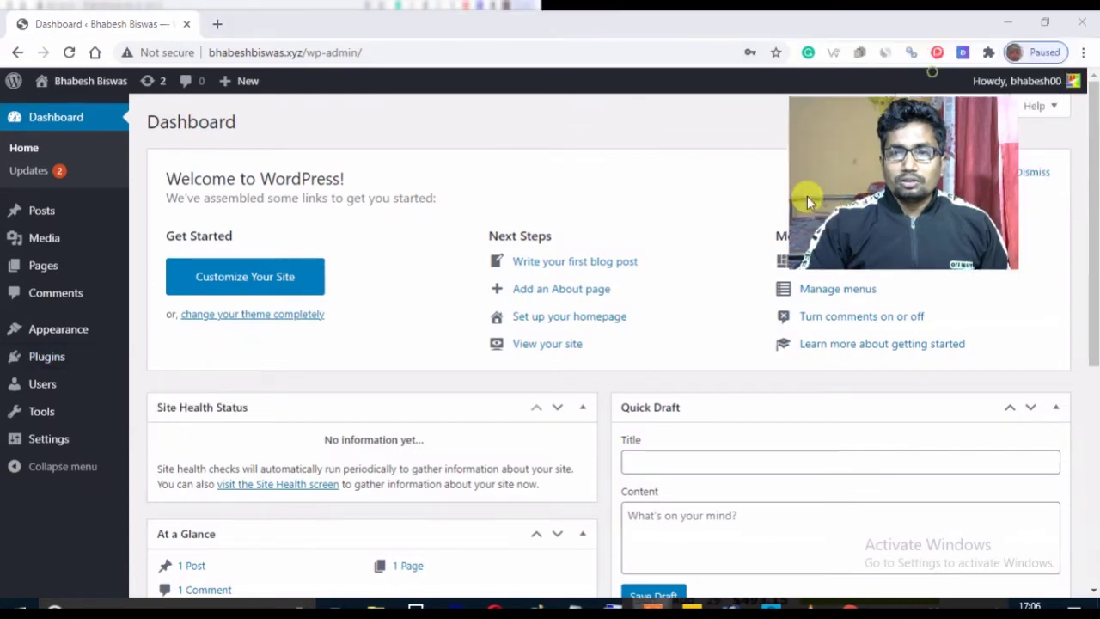
{"action": "mouse_move", "coordinate": [1023, 81]}
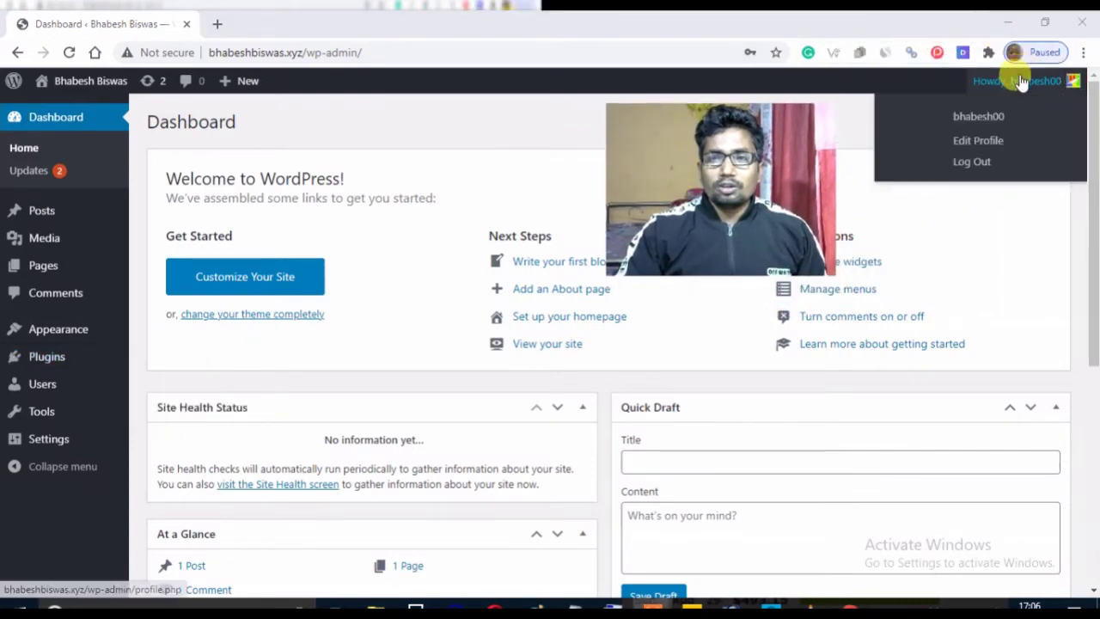
{"action": "left_click", "coordinate": [973, 164]}
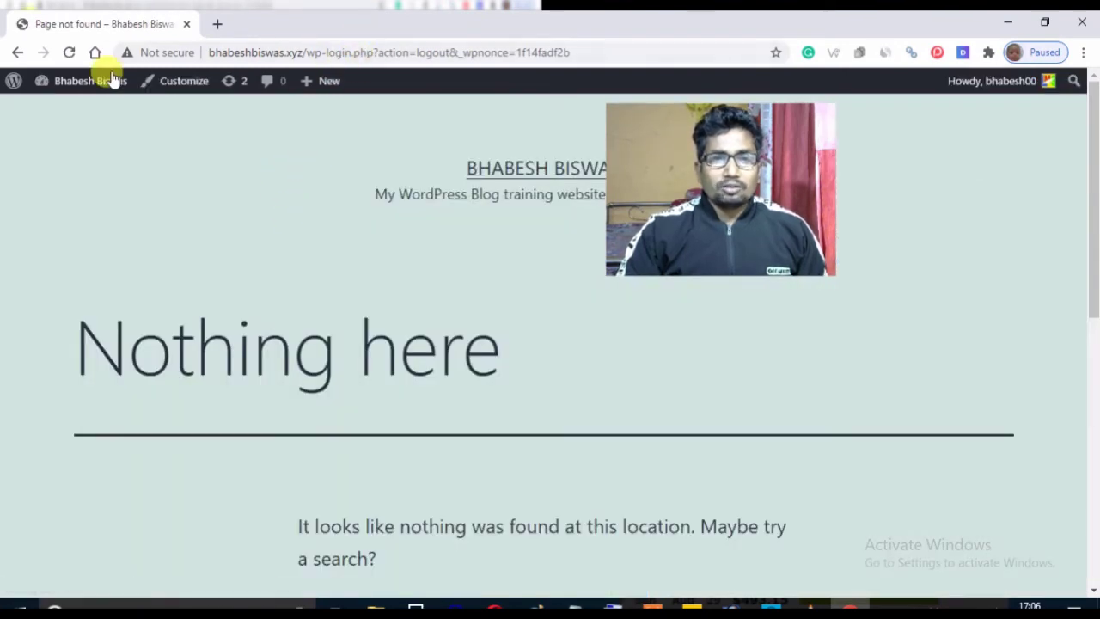
{"action": "left_click", "coordinate": [69, 52]}
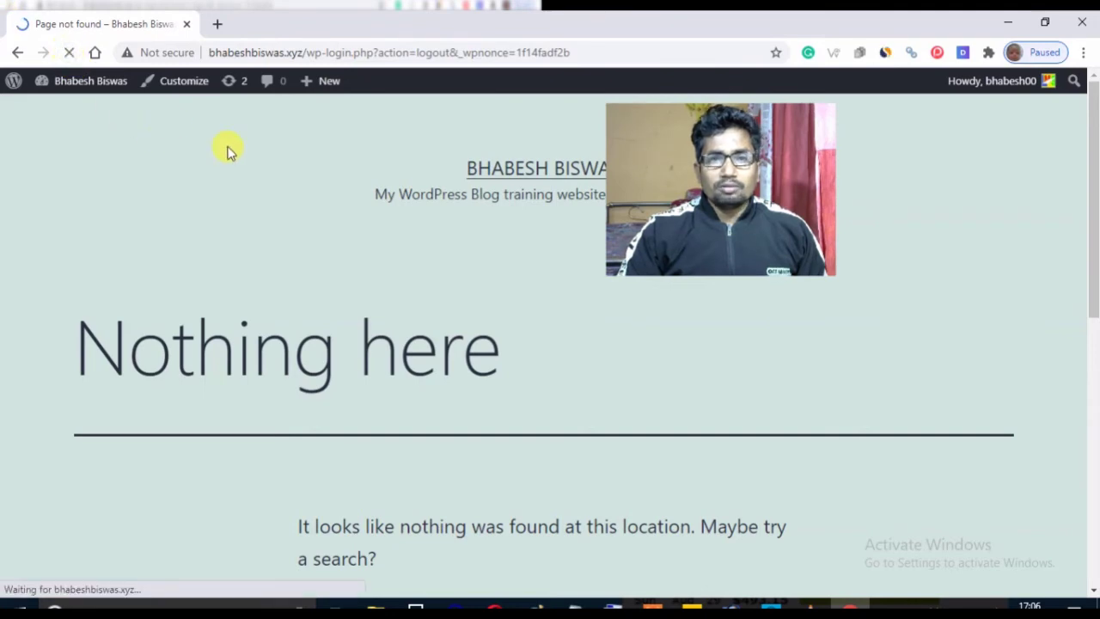
Step: Test the old login address by shortening the page's URL so it ends in /wp-login and loading it
{"action": "left_click", "coordinate": [365, 52]}
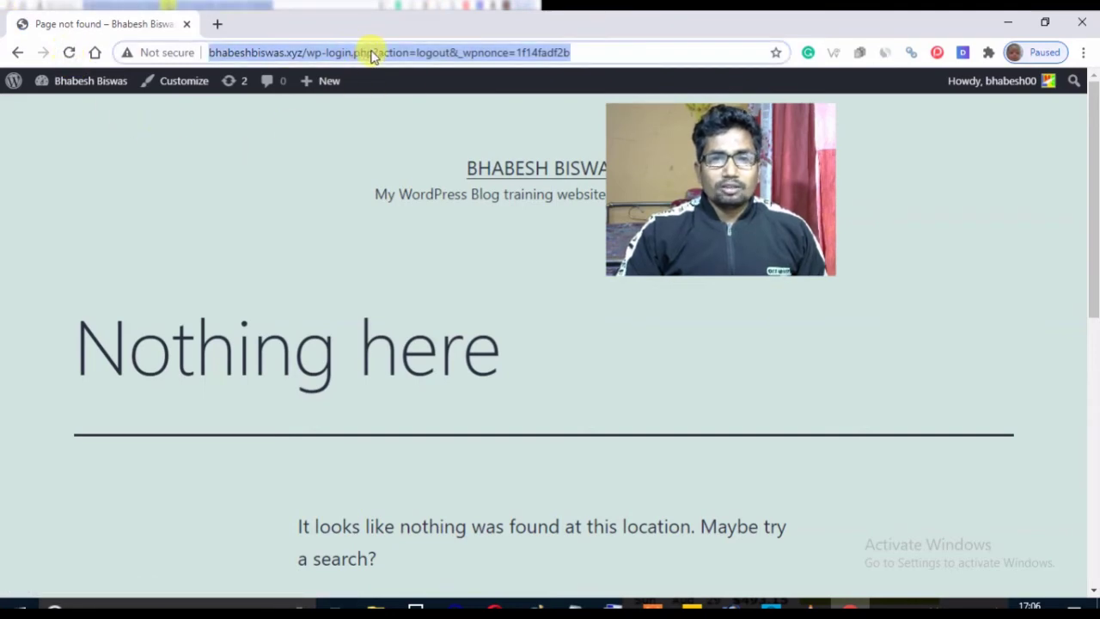
{"action": "left_click", "coordinate": [365, 52]}
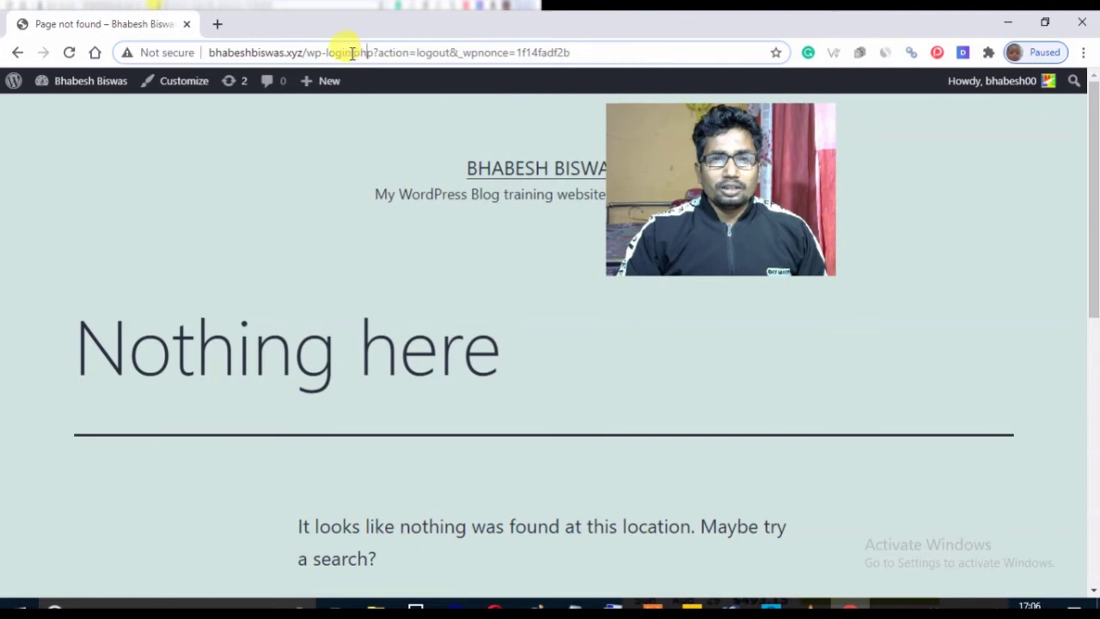
{"action": "left_click_drag", "start_coordinate": [350, 52], "coordinate": [589, 54]}
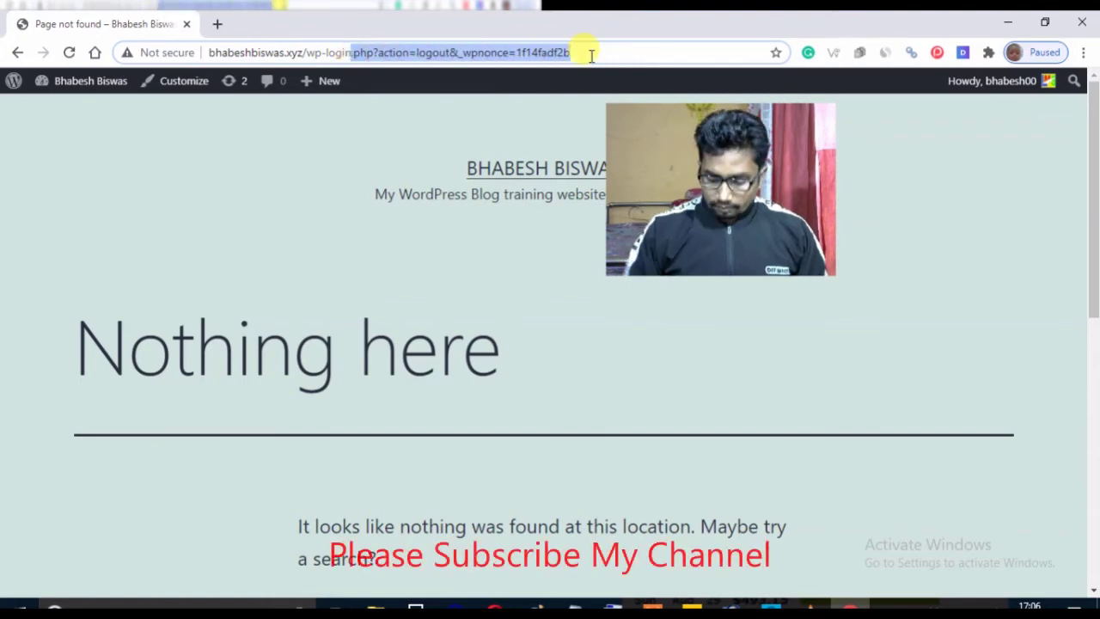
{"action": "key", "text": "BackSpace"}
{"action": "key", "text": "Return"}
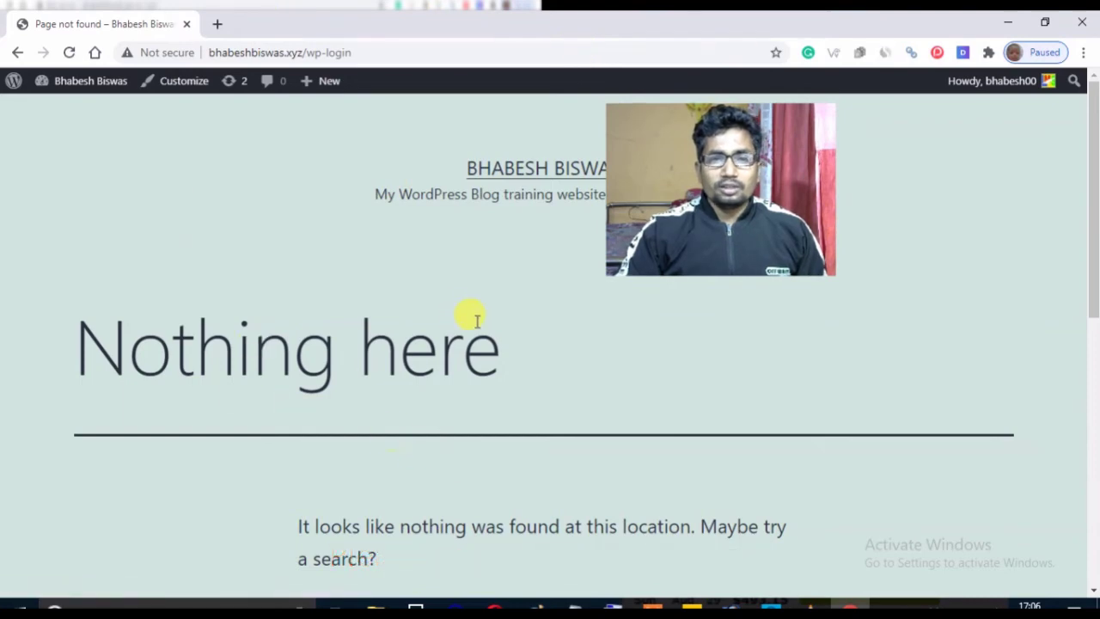
Step: Replace wp-login in the site's address with "pal85" and load the new login URL
{"action": "left_click", "coordinate": [361, 52]}
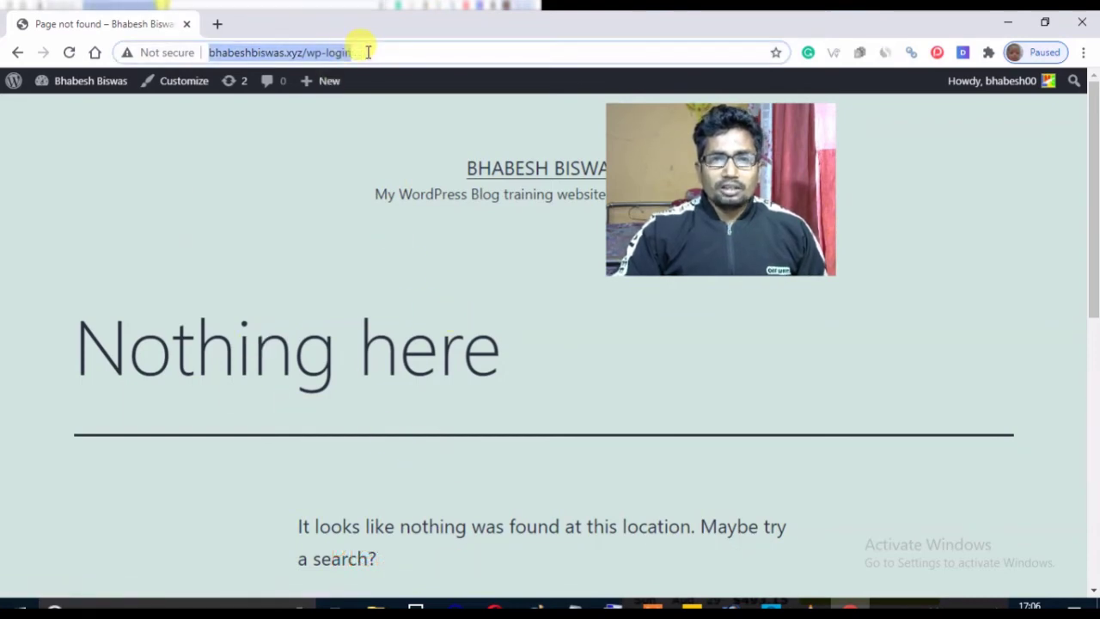
{"action": "left_click", "coordinate": [367, 51]}
{"action": "key", "text": "BackSpace"}
{"action": "key", "text": "BackSpace"}
{"action": "key", "text": "BackSpace"}
{"action": "key", "text": "BackSpace"}
{"action": "key", "text": "BackSpace"}
{"action": "key", "text": "BackSpace"}
{"action": "key", "text": "BackSpace"}
{"action": "key", "text": "BackSpace"}
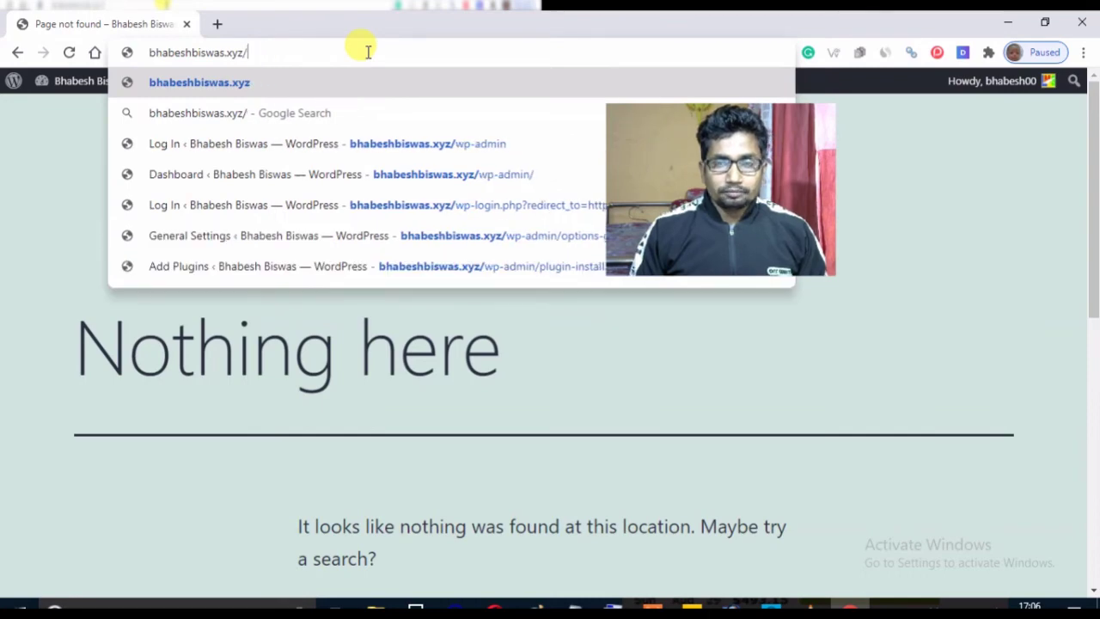
{"action": "type", "text": "pal85"}
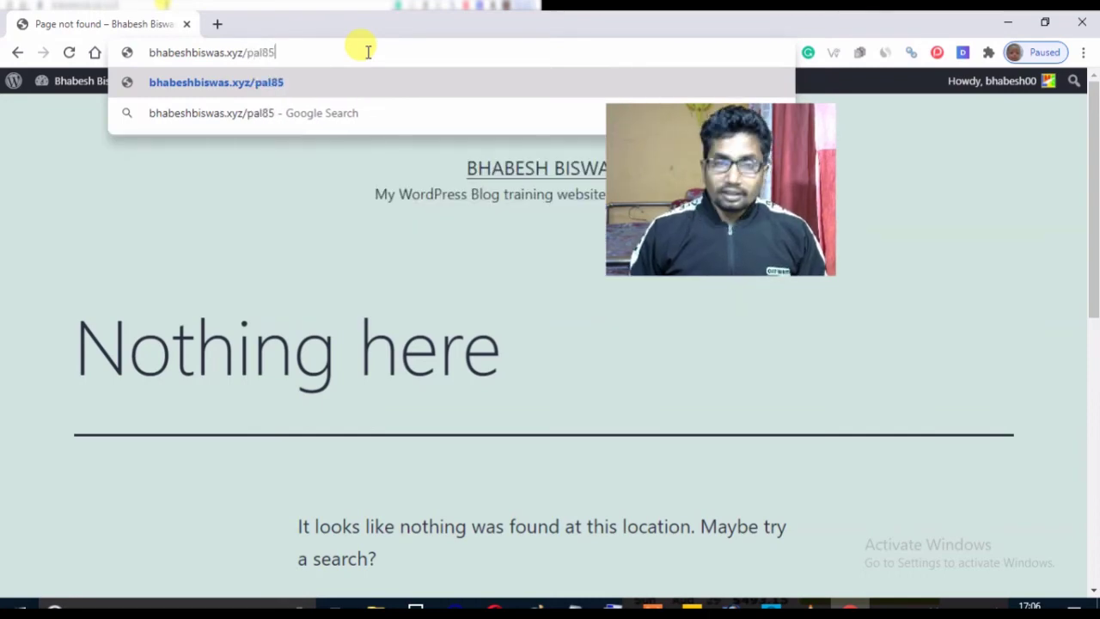
{"action": "key", "text": "Return"}
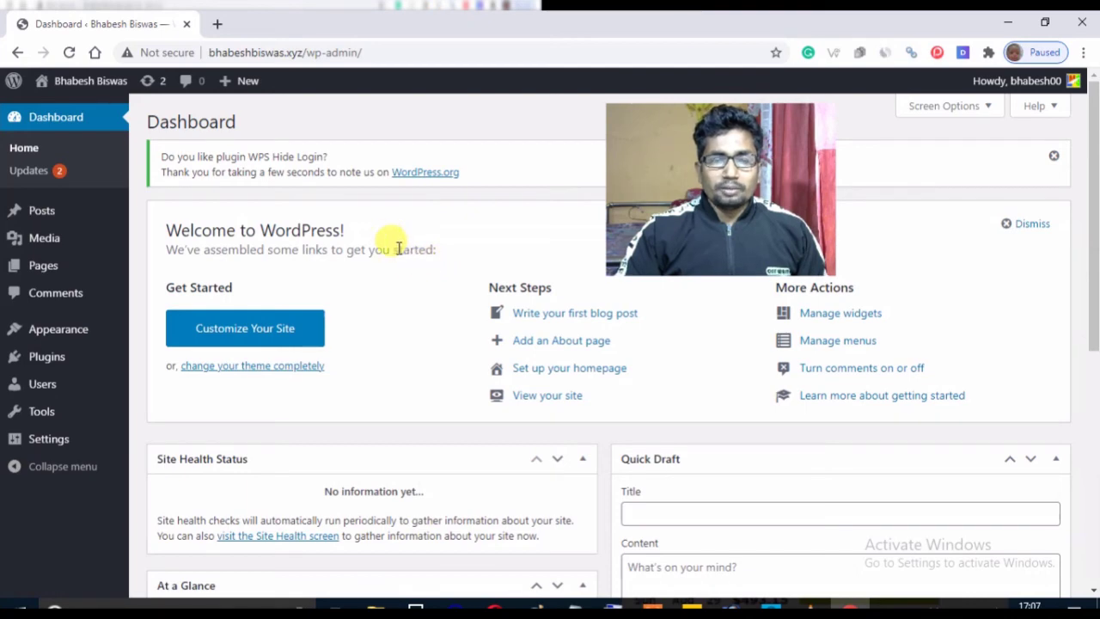
{"action": "scroll", "coordinate": [429, 264], "scroll_direction": "down", "scroll_amount": 3}
{"action": "scroll", "coordinate": [432, 269], "scroll_direction": "up", "scroll_amount": 3}
{"action": "scroll", "coordinate": [432, 269], "scroll_direction": "down", "scroll_amount": 5}
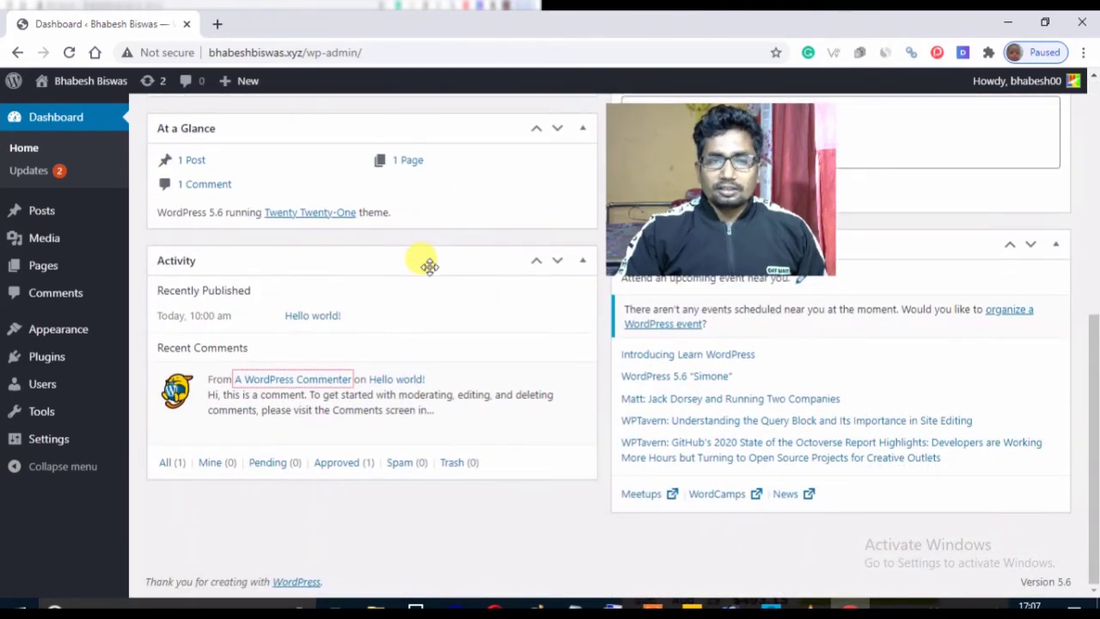
{"action": "scroll", "coordinate": [422, 263], "scroll_direction": "up", "scroll_amount": 6}
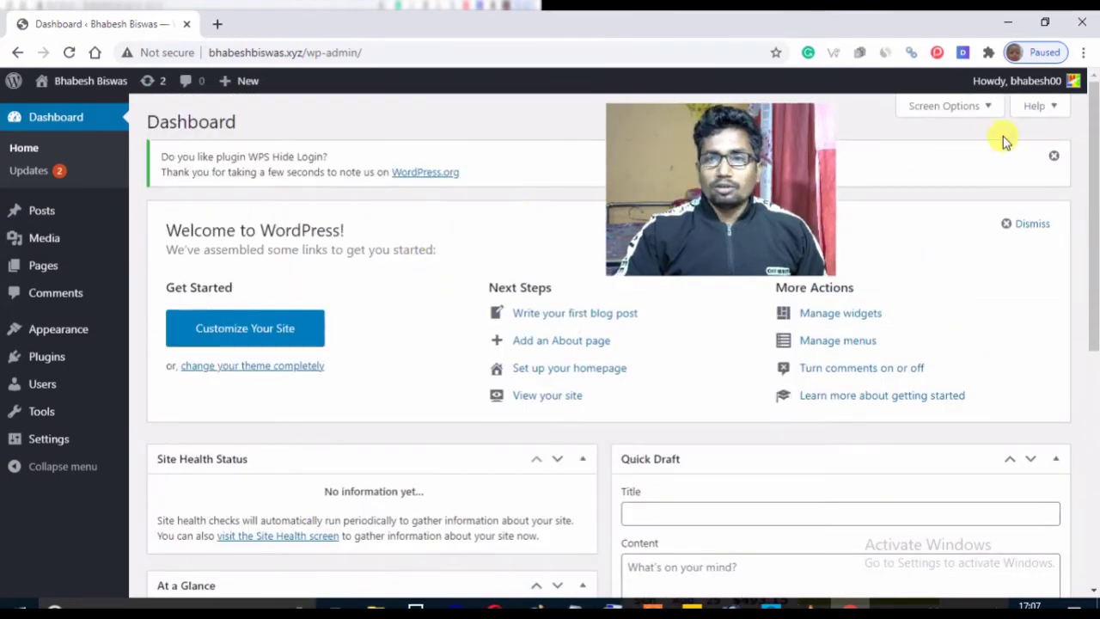
Step: Log out of WordPress and test the common login address by loading the site's URL ending in /login
{"action": "mouse_move", "coordinate": [985, 80]}
{"action": "left_click", "coordinate": [974, 162]}
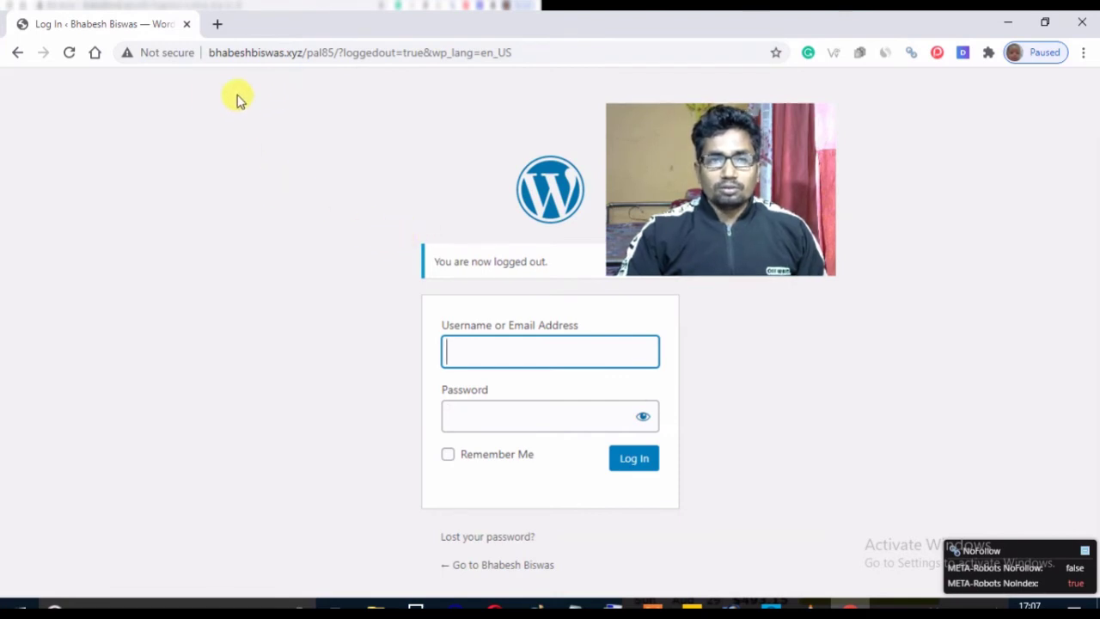
{"action": "left_click", "coordinate": [315, 54]}
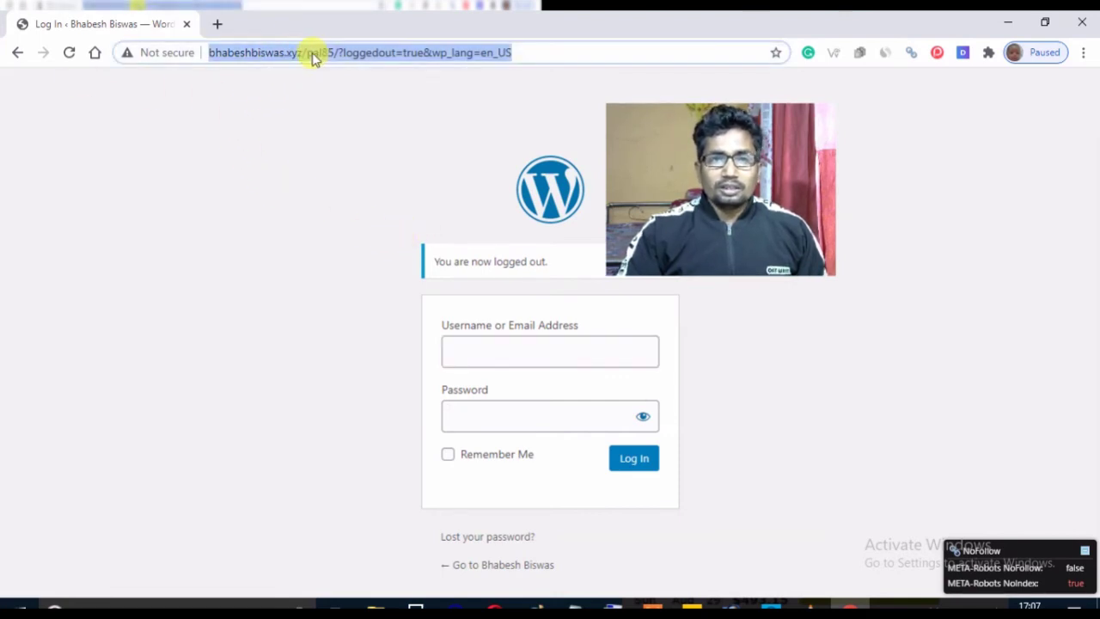
{"action": "left_click", "coordinate": [311, 52]}
{"action": "left_click_drag", "start_coordinate": [307, 53], "coordinate": [566, 56]}
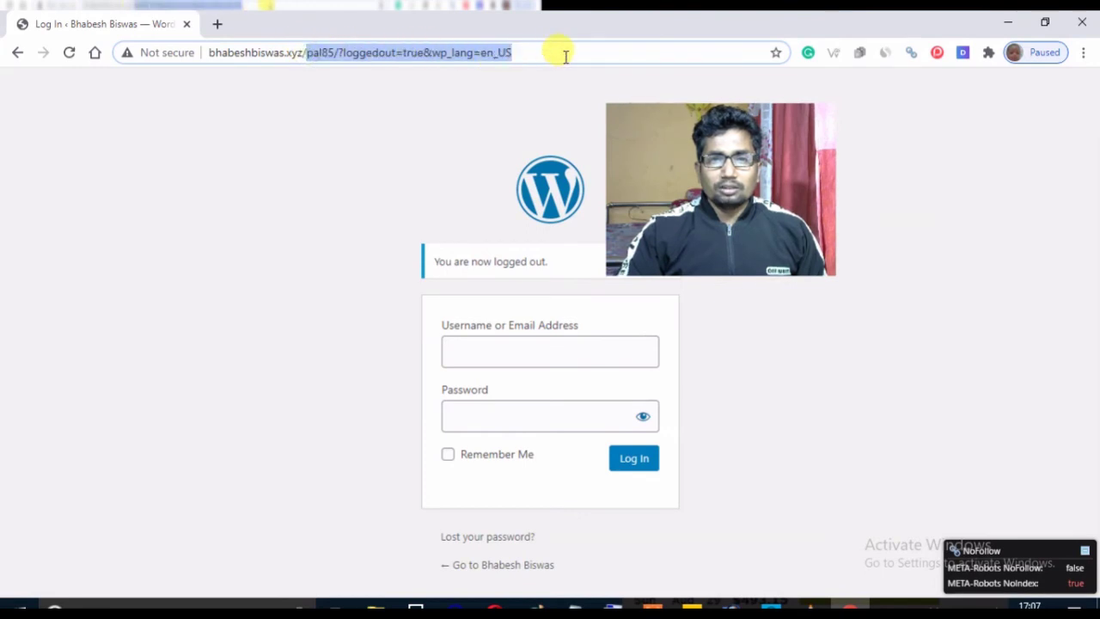
{"action": "key", "text": "BackSpace"}
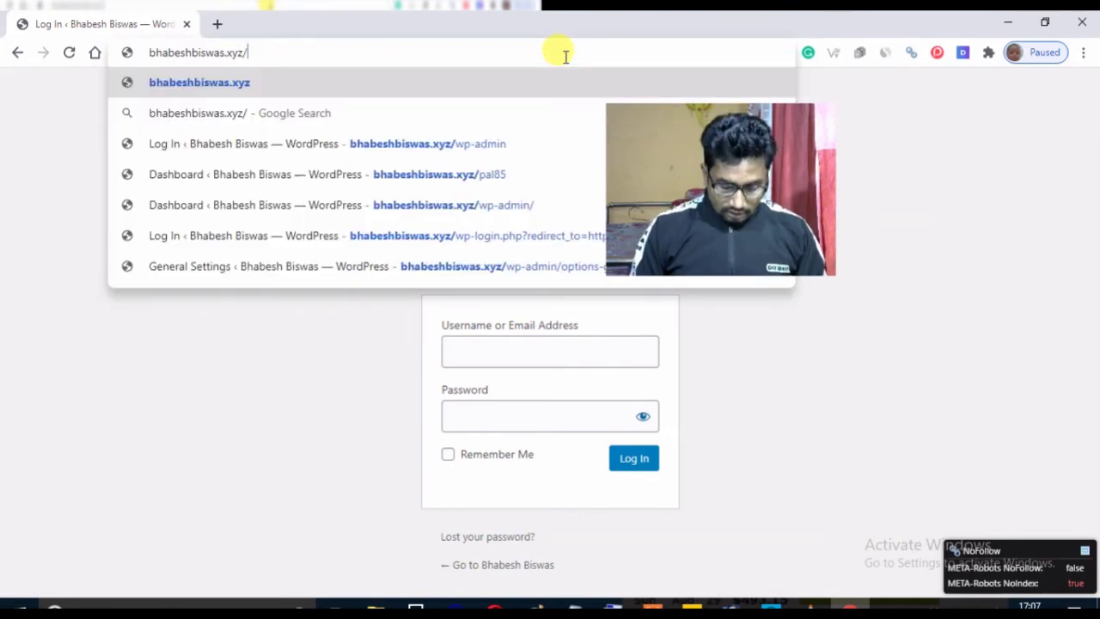
{"action": "type", "text": "login"}
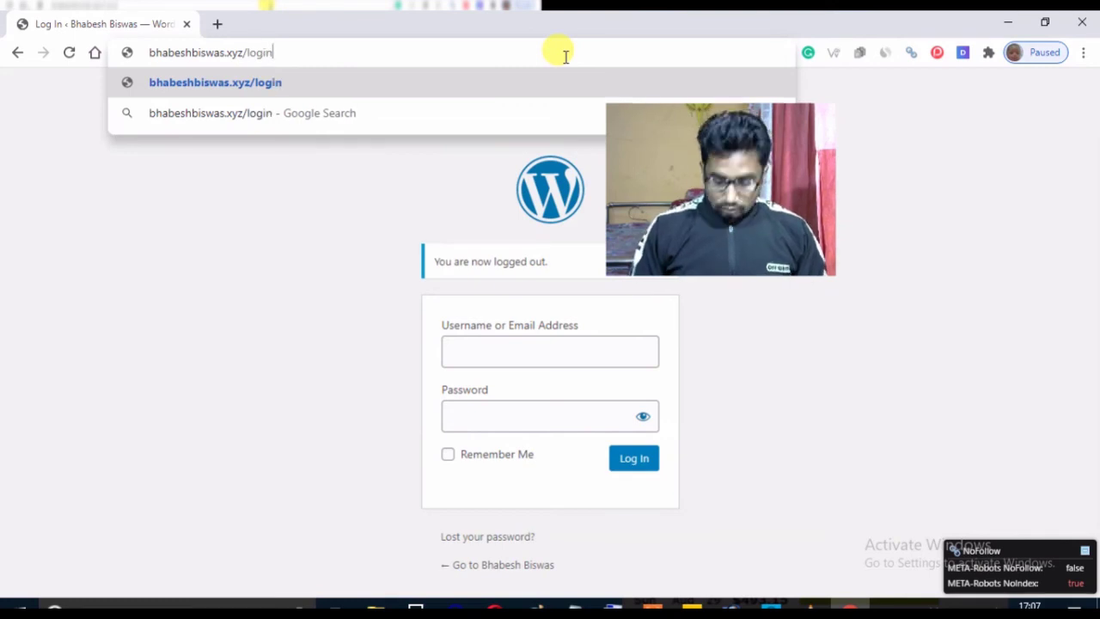
{"action": "key", "text": "Return"}
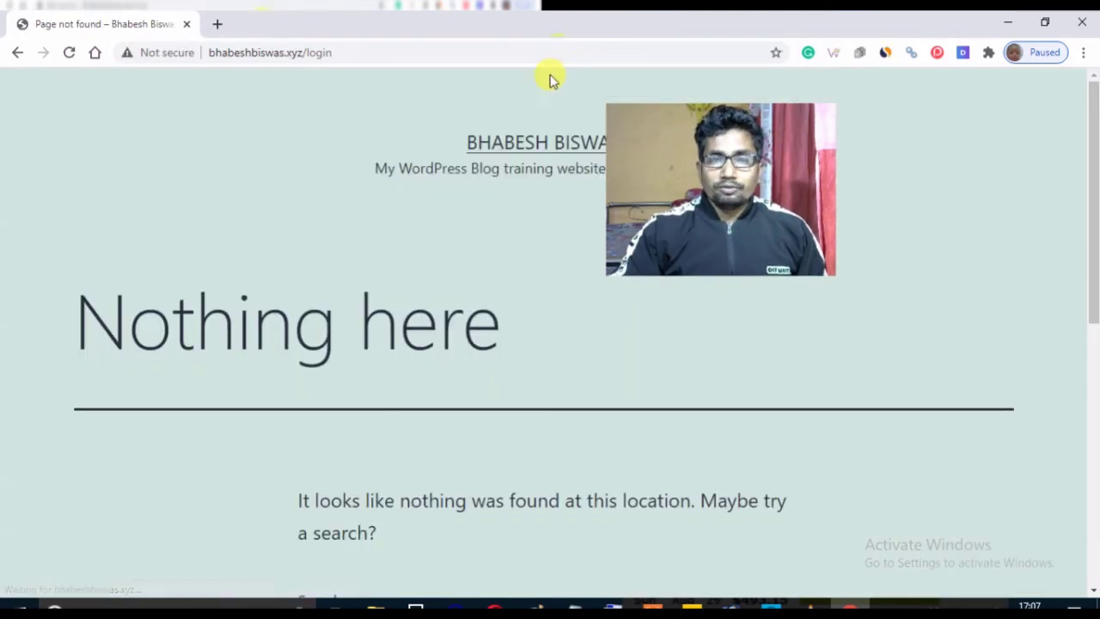
Step: Replace login in the site's address with "pal85" and load the custom login URL again
{"action": "left_click", "coordinate": [361, 52]}
{"action": "left_click", "coordinate": [363, 53]}
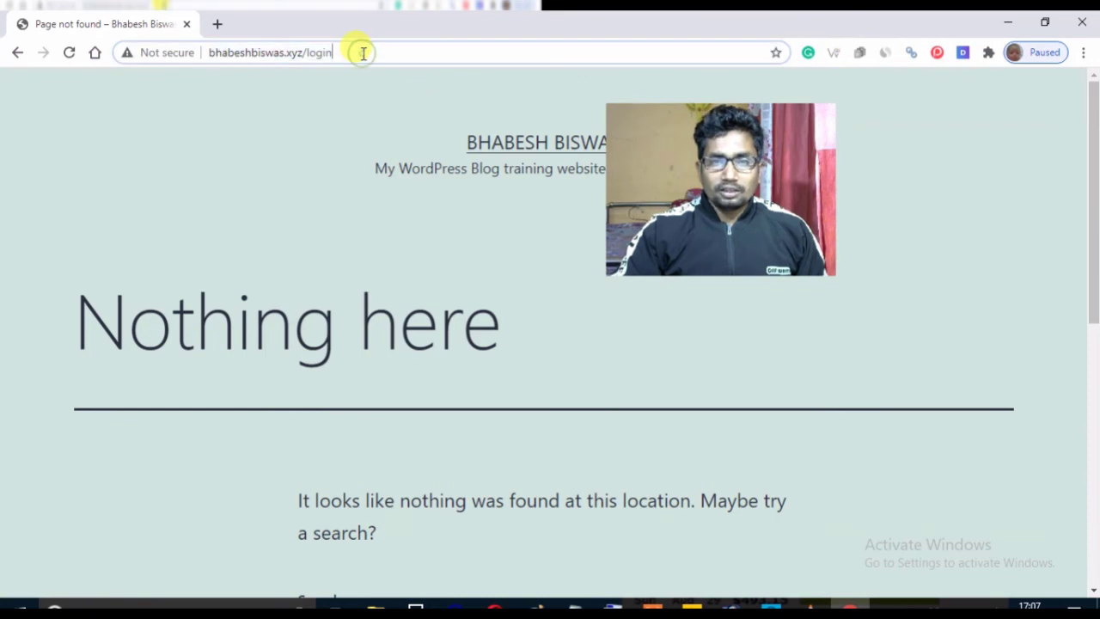
{"action": "key", "text": "BackSpace"}
{"action": "key", "text": "BackSpace"}
{"action": "key", "text": "BackSpace"}
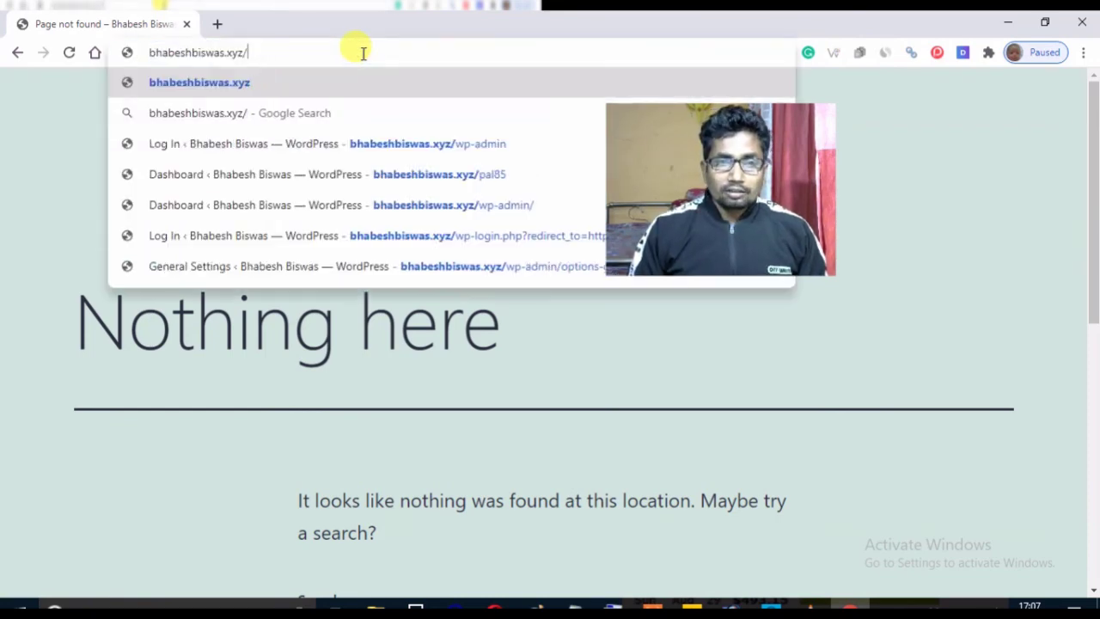
{"action": "type", "text": "pal"}
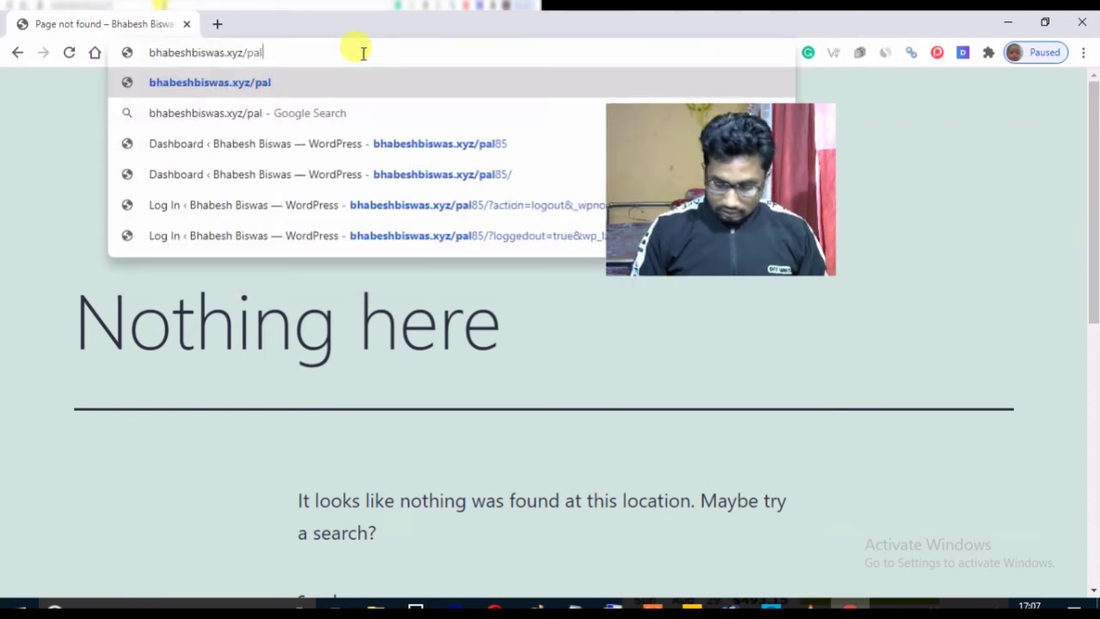
{"action": "type", "text": "85"}
{"action": "key", "text": "Return"}
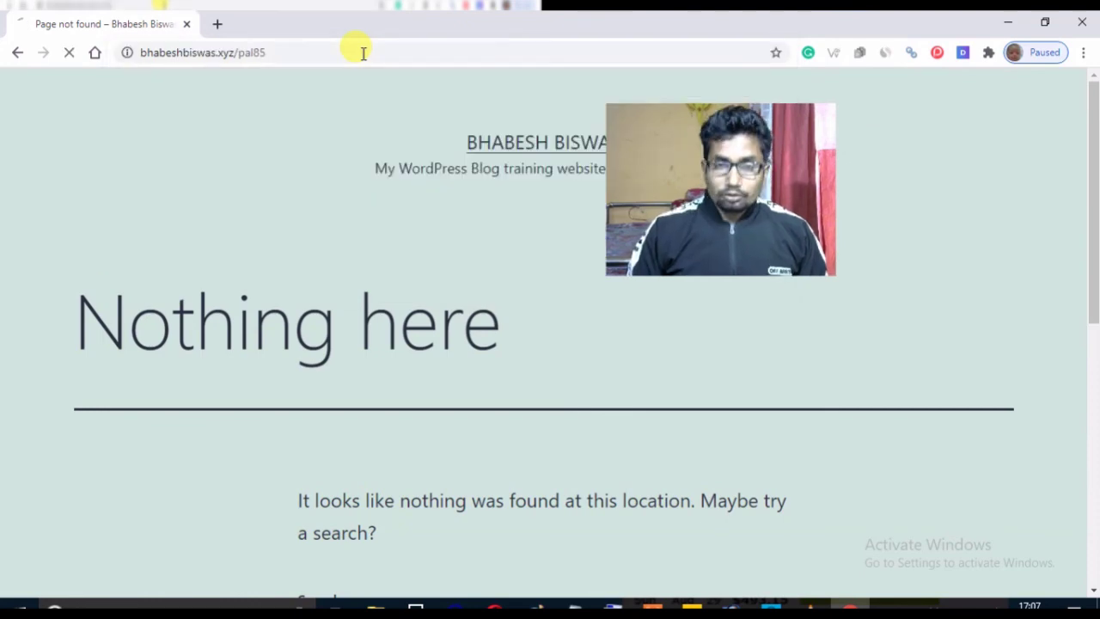